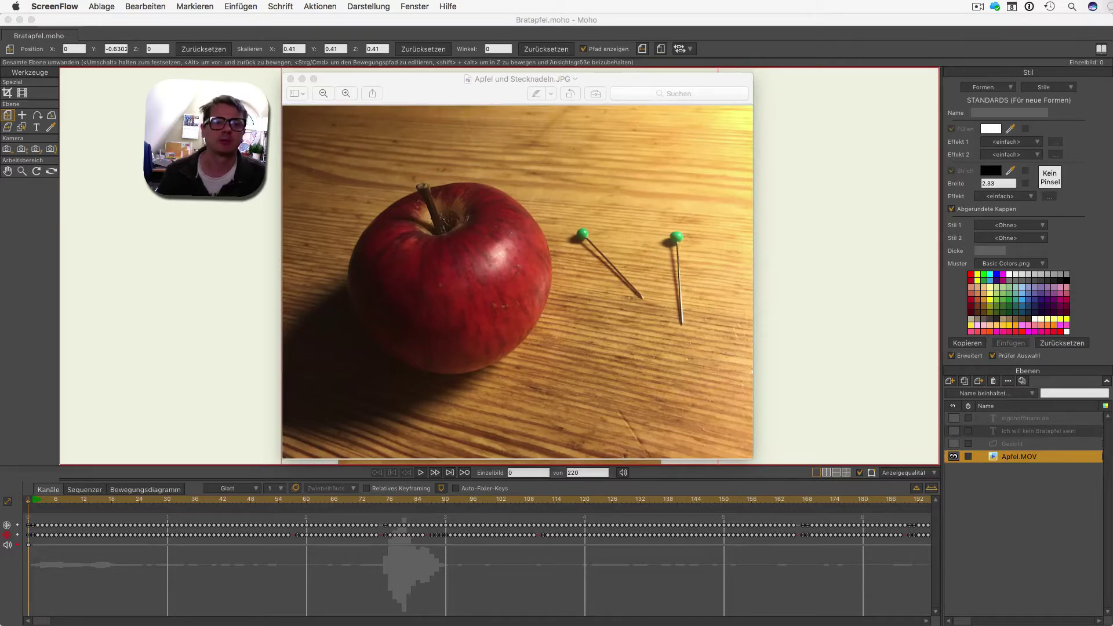
# Minimize the apple photo window and activate the motion tracking tool for the Apfel.MOV video layer.
pyautogui.click(302, 78)
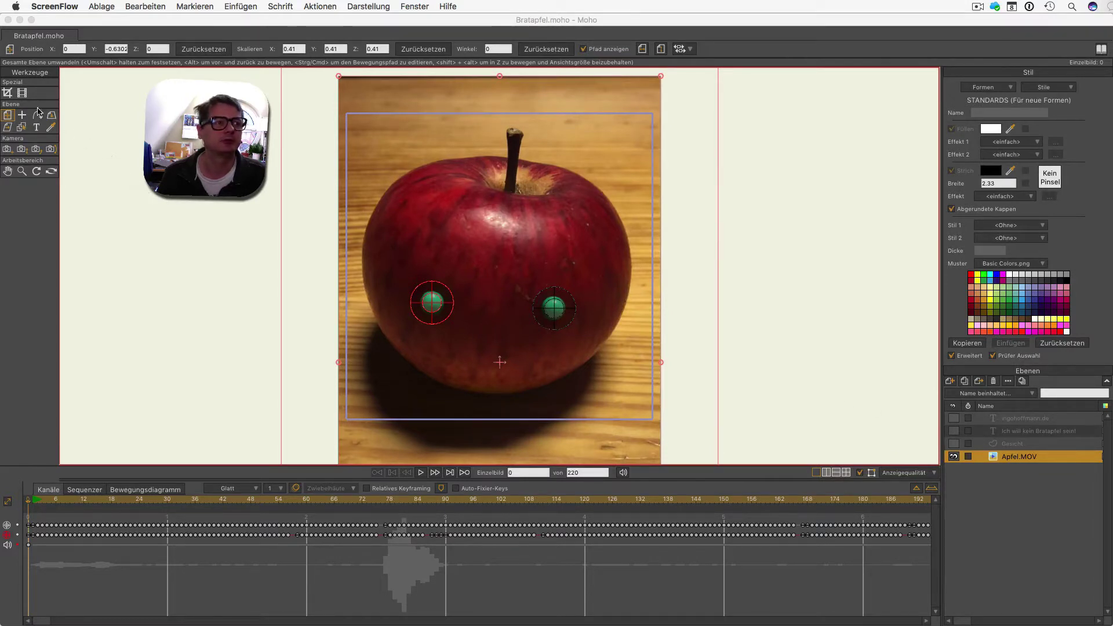
pyautogui.click(22, 94)
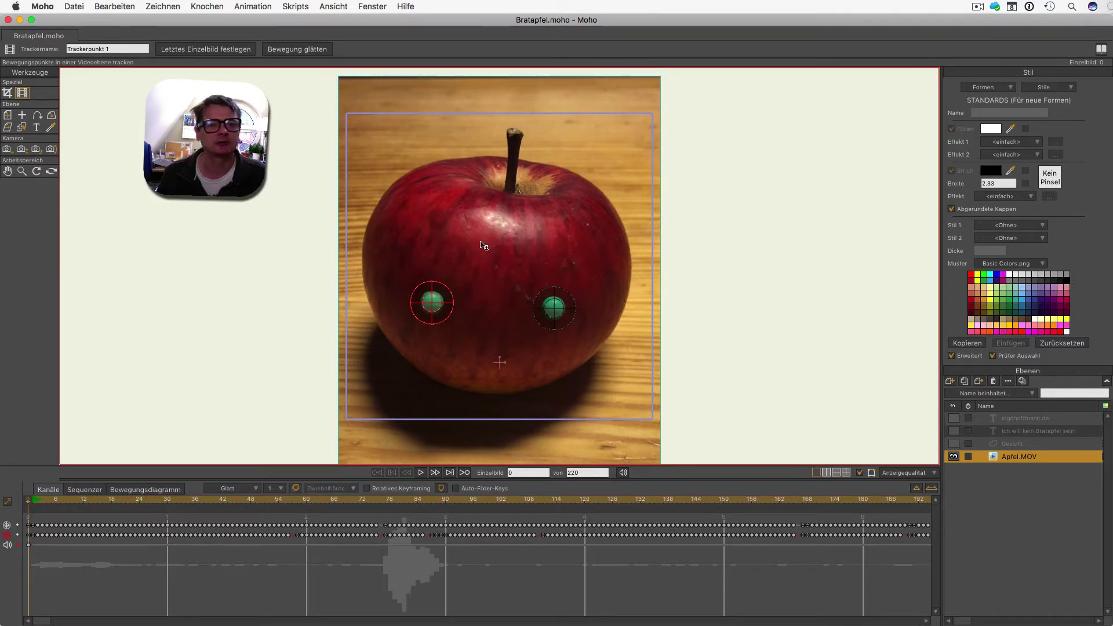
pyautogui.scroll(3, 484, 245)
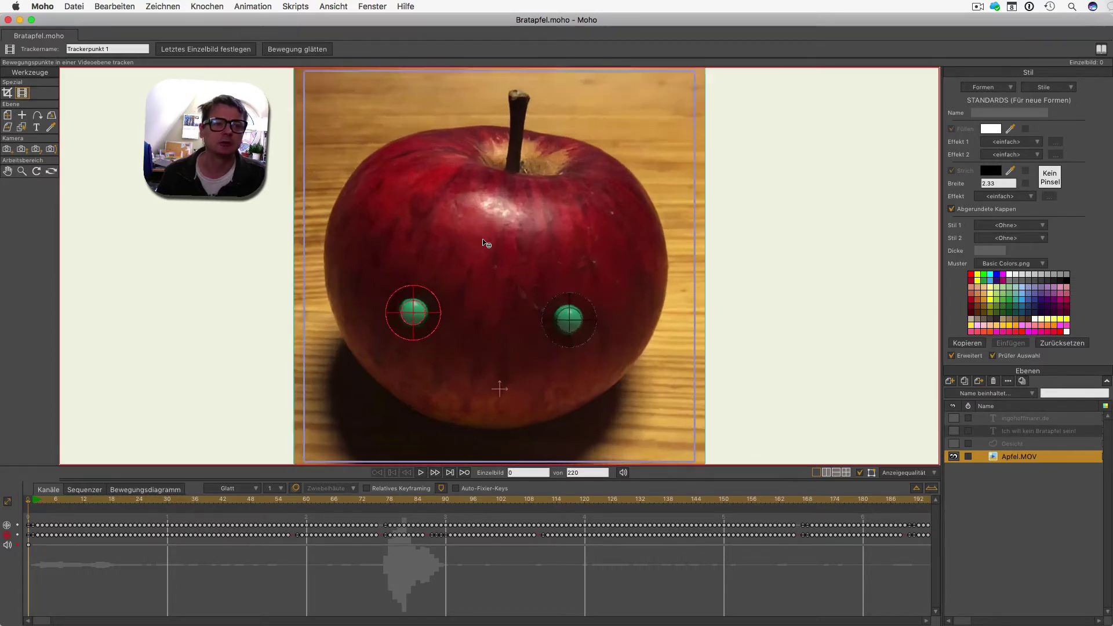
# Add a tracking point on the apple above the green pinheads and enlarge its outer and inner circles.
pyautogui.click(444, 199)
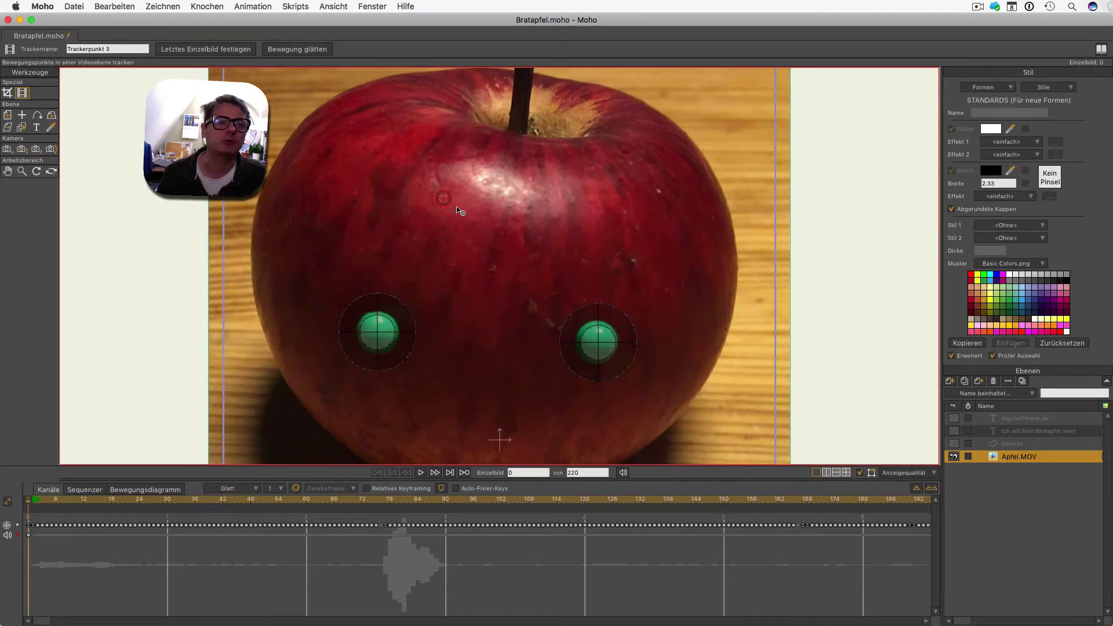
pyautogui.scroll(3, 444, 200)
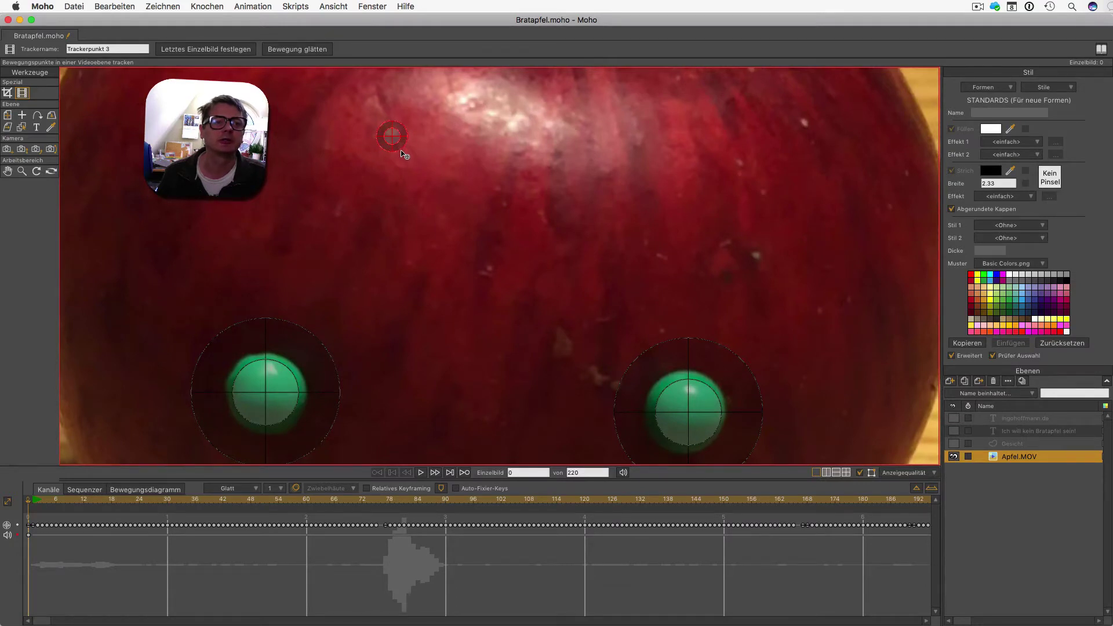
pyautogui.moveTo(404, 152); pyautogui.dragTo(457, 209)
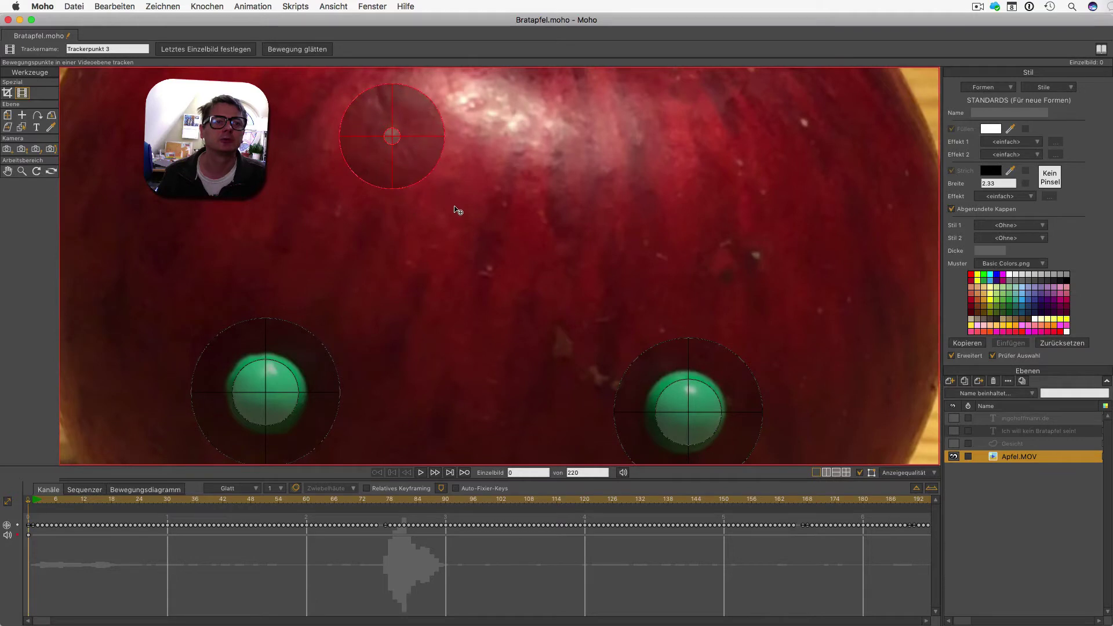
pyautogui.moveTo(398, 143); pyautogui.dragTo(413, 156)
pyautogui.scroll(-3, 416, 160)
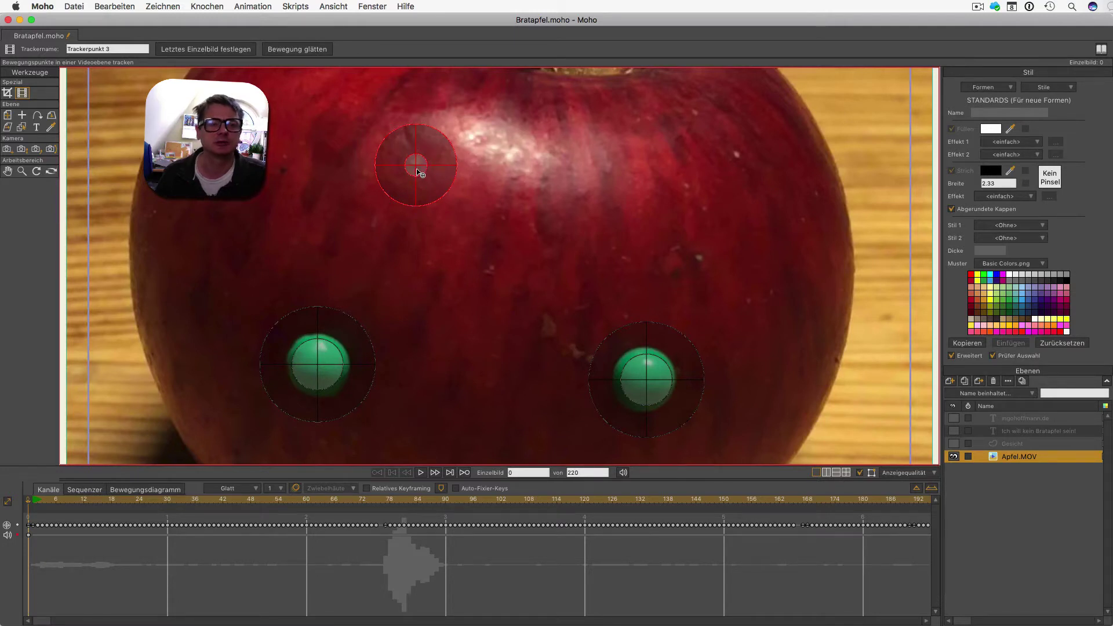
# Move the new tracking point onto the tip of the apple's stem and delete it.
pyautogui.press('super+r')
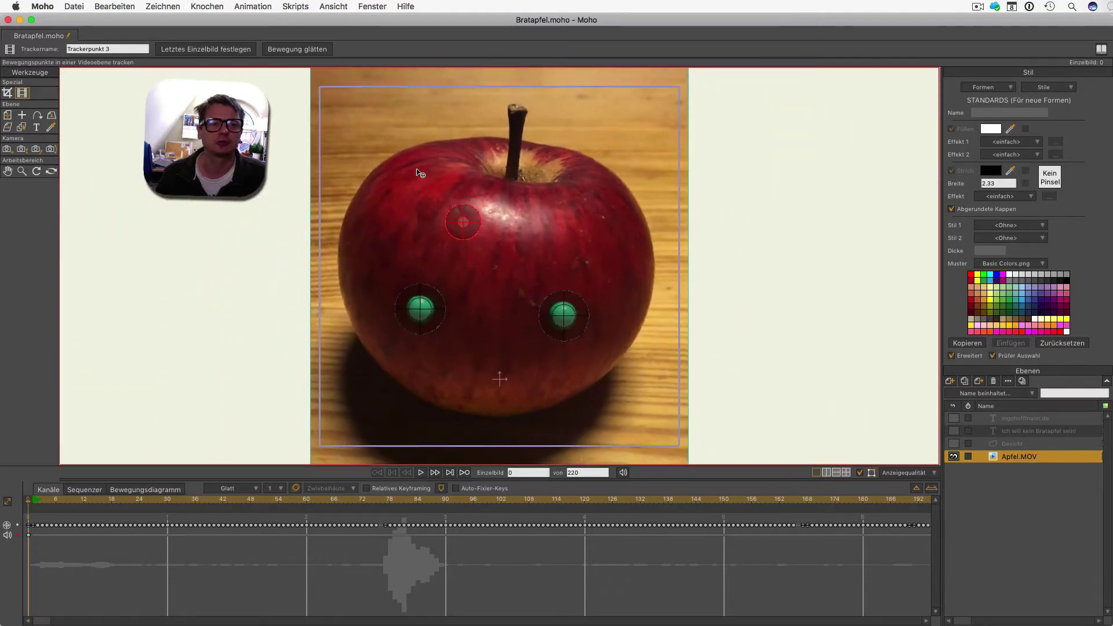
pyautogui.moveTo(470, 231); pyautogui.dragTo(523, 119)
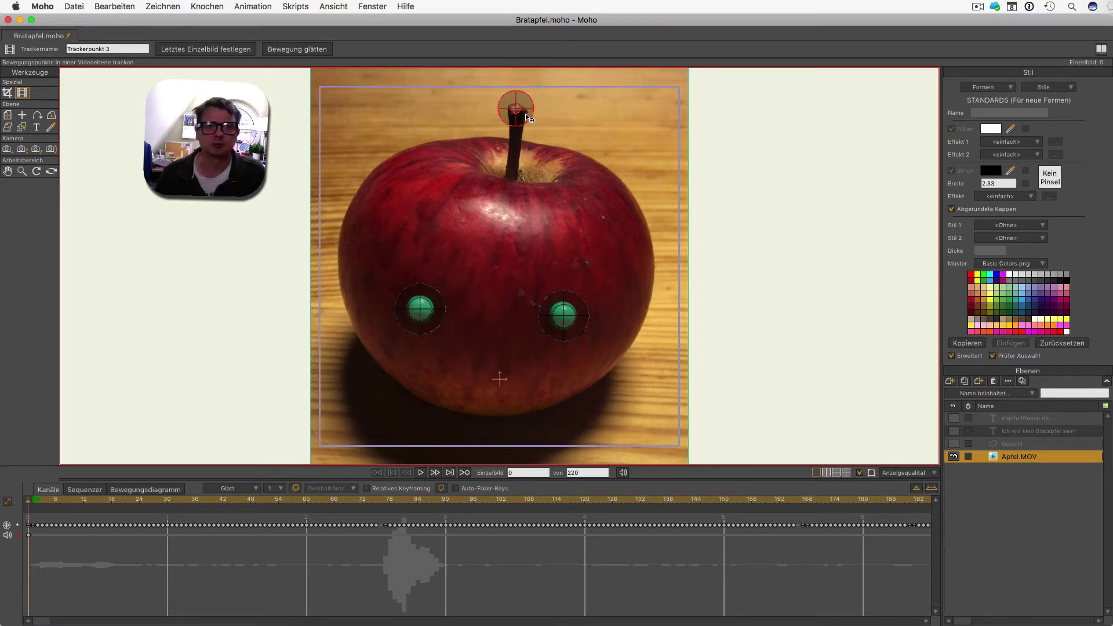
pyautogui.press('Delete')
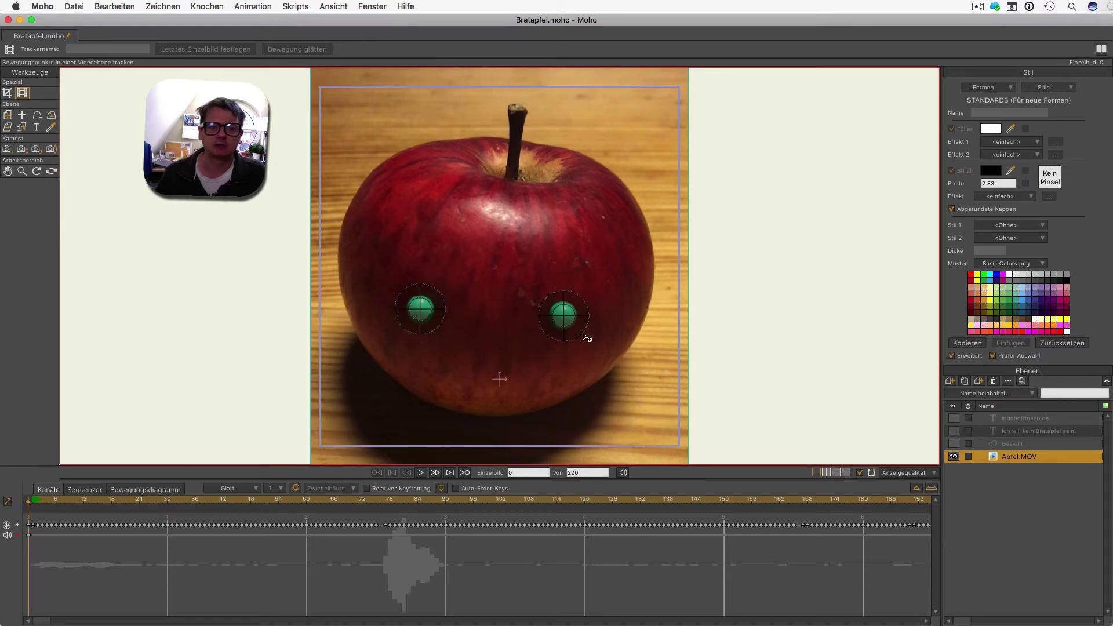
# Examine the tracking keyframes of both pinhead points, checking Trackerpunkt 1 at frames 1, 56, 57 and 87.
pyautogui.click(428, 317)
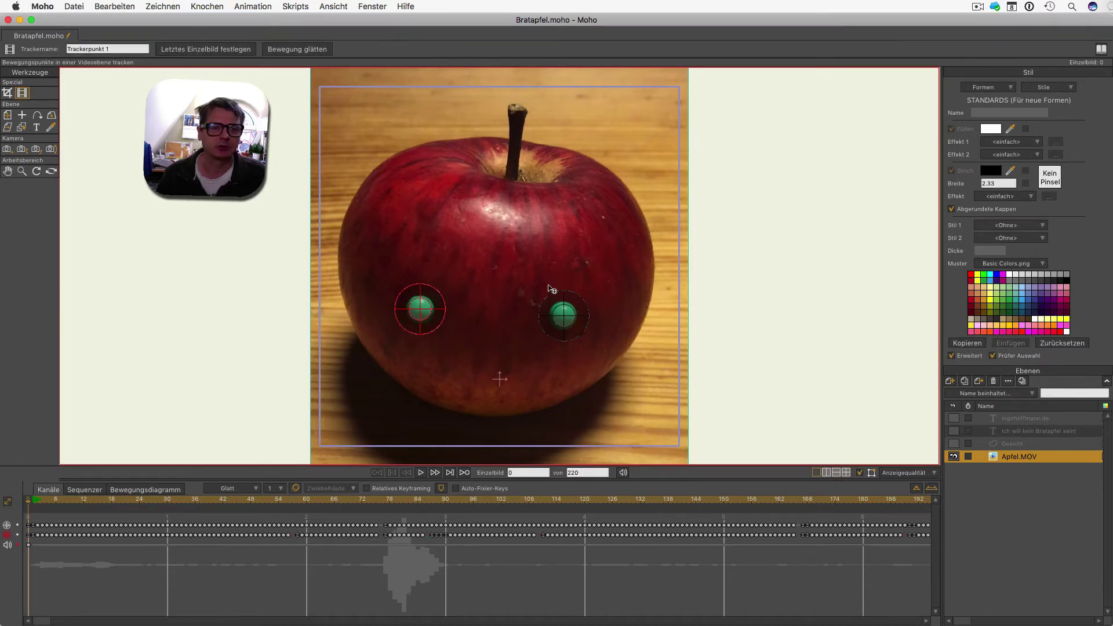
pyautogui.click(570, 325)
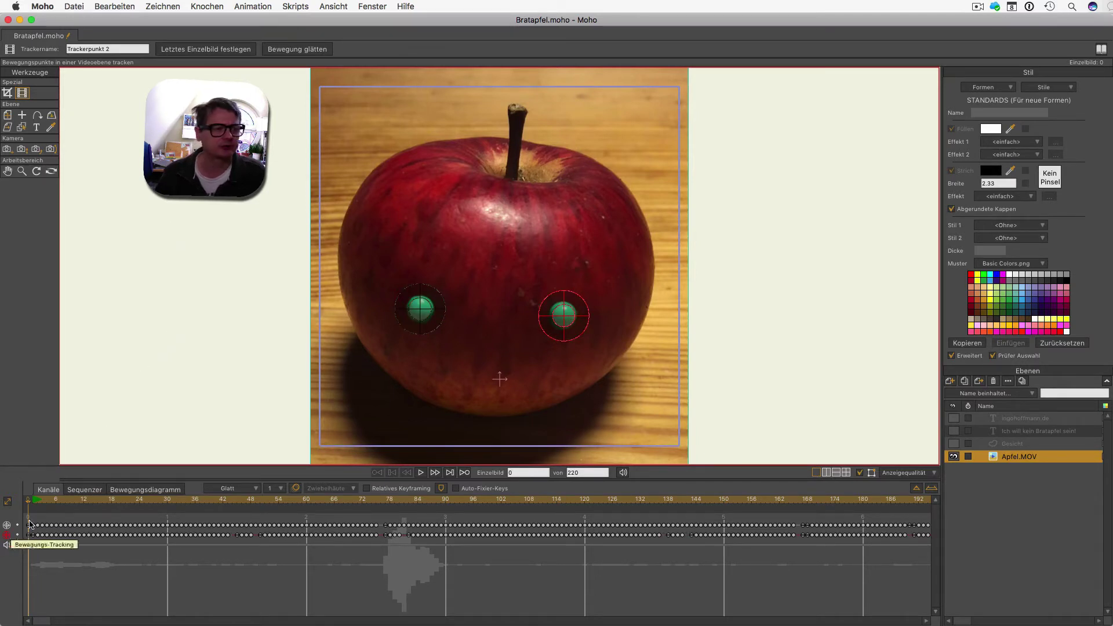
pyautogui.click(33, 502)
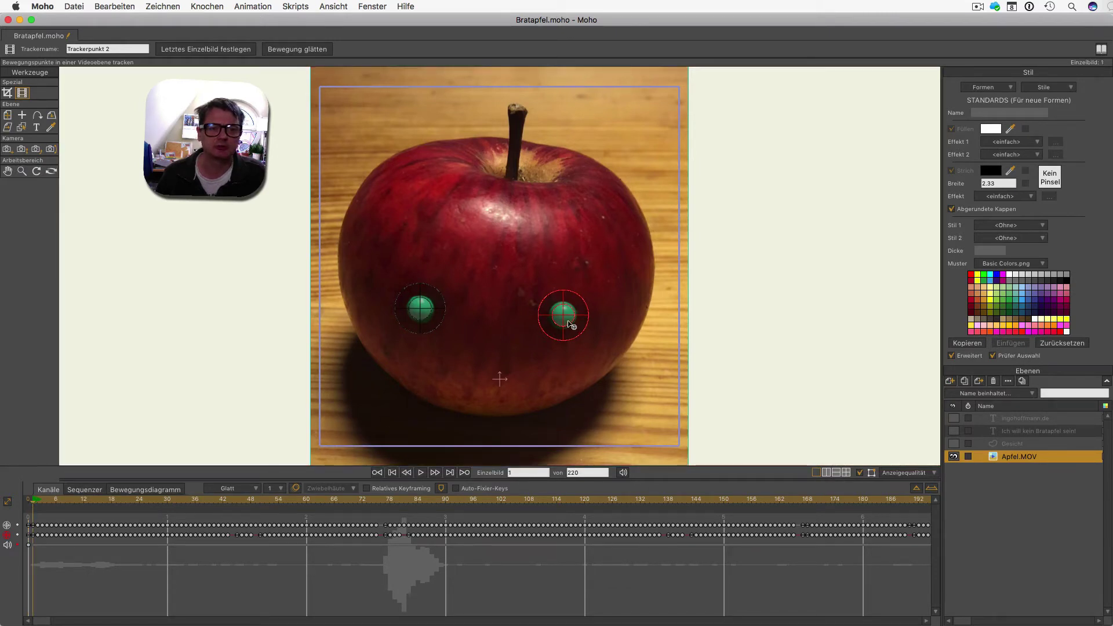
pyautogui.click(429, 317)
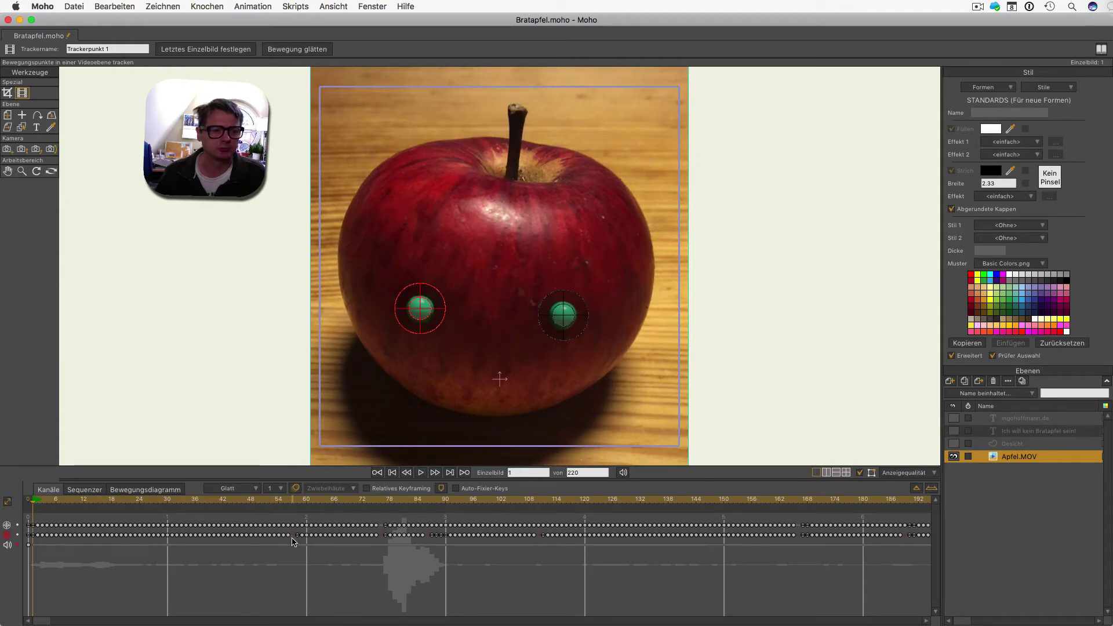
pyautogui.click(289, 501)
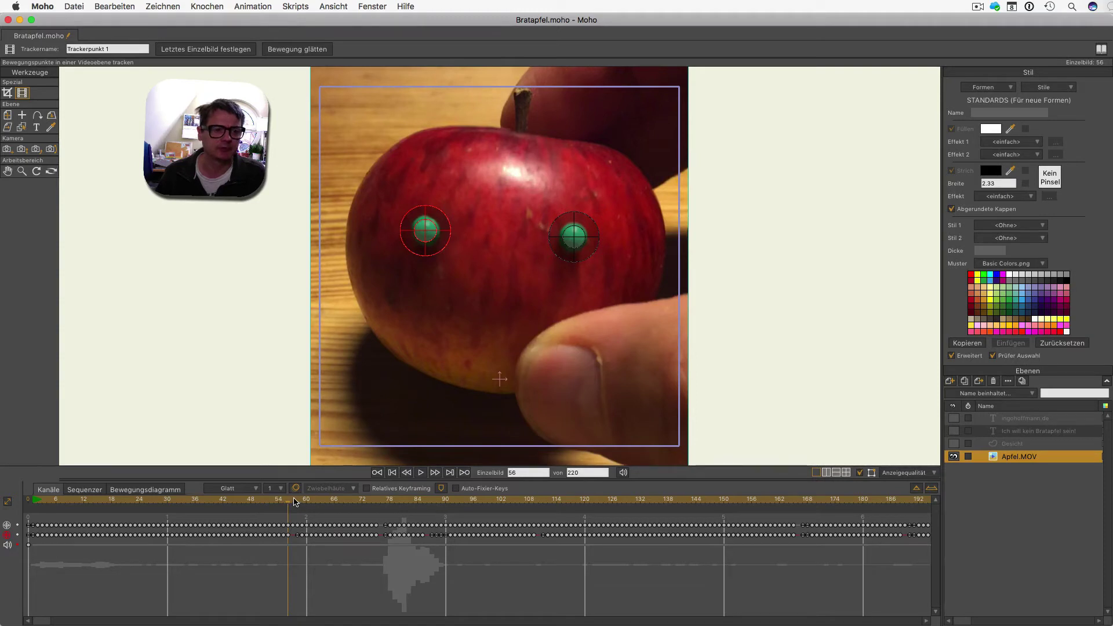
pyautogui.click(294, 501)
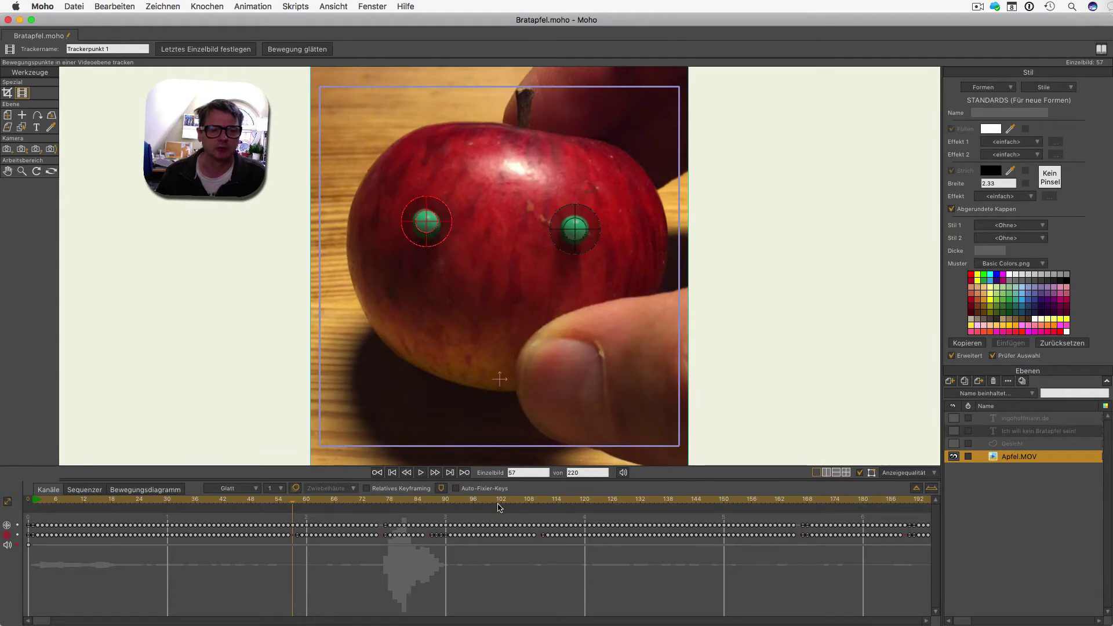
pyautogui.click(433, 503)
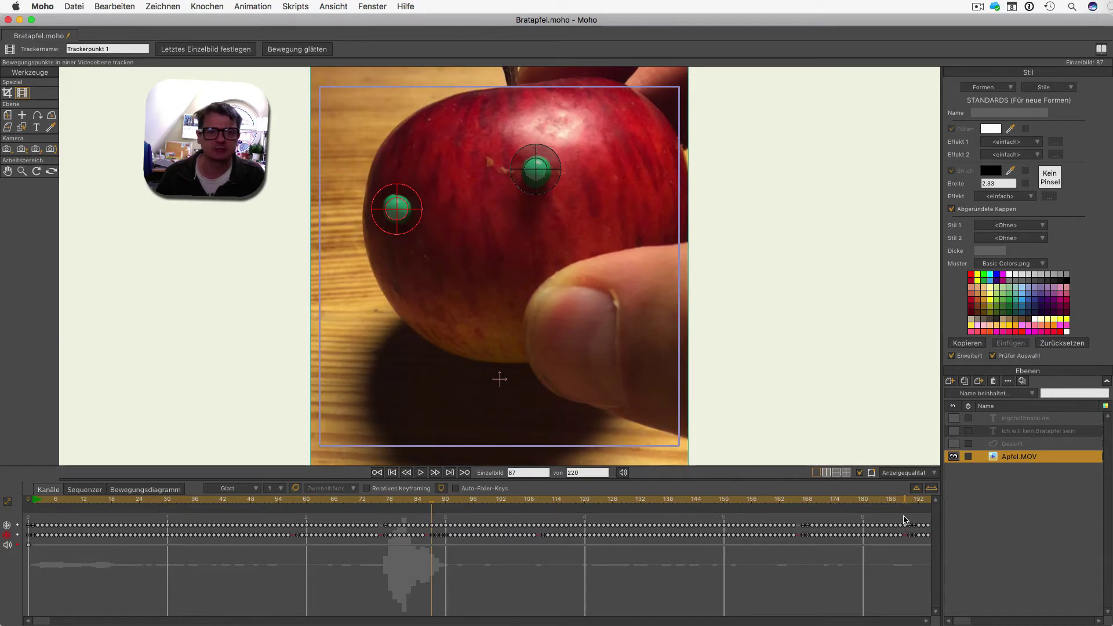
# Show the Gesicht layer and scrub back through the animation to frame 0 to check how the face follows the apple.
pyautogui.click(1013, 444)
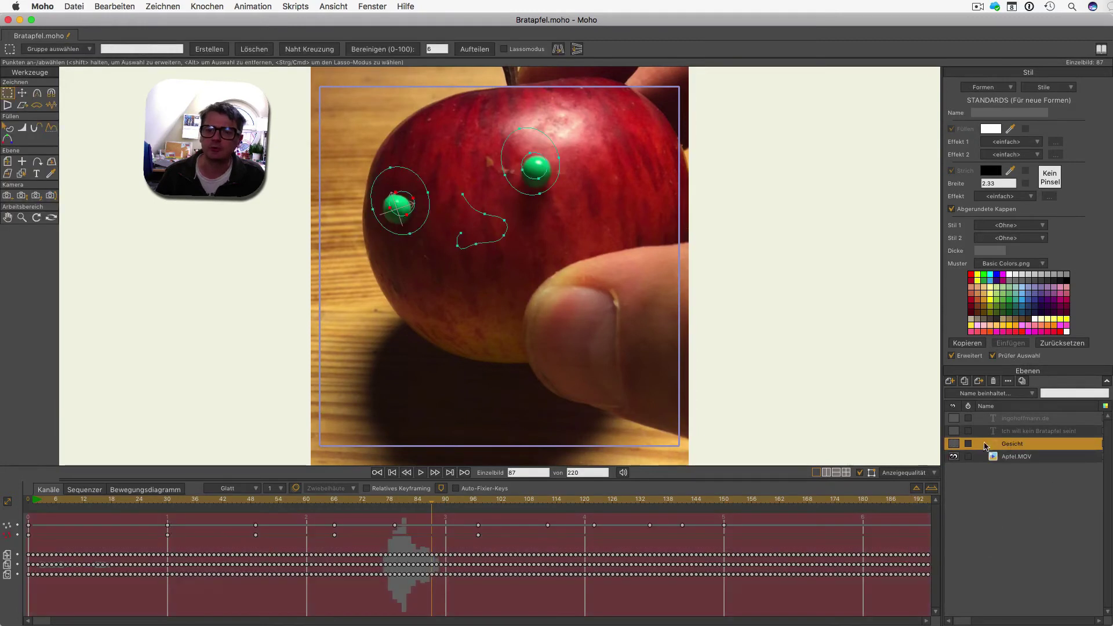
pyautogui.click(955, 444)
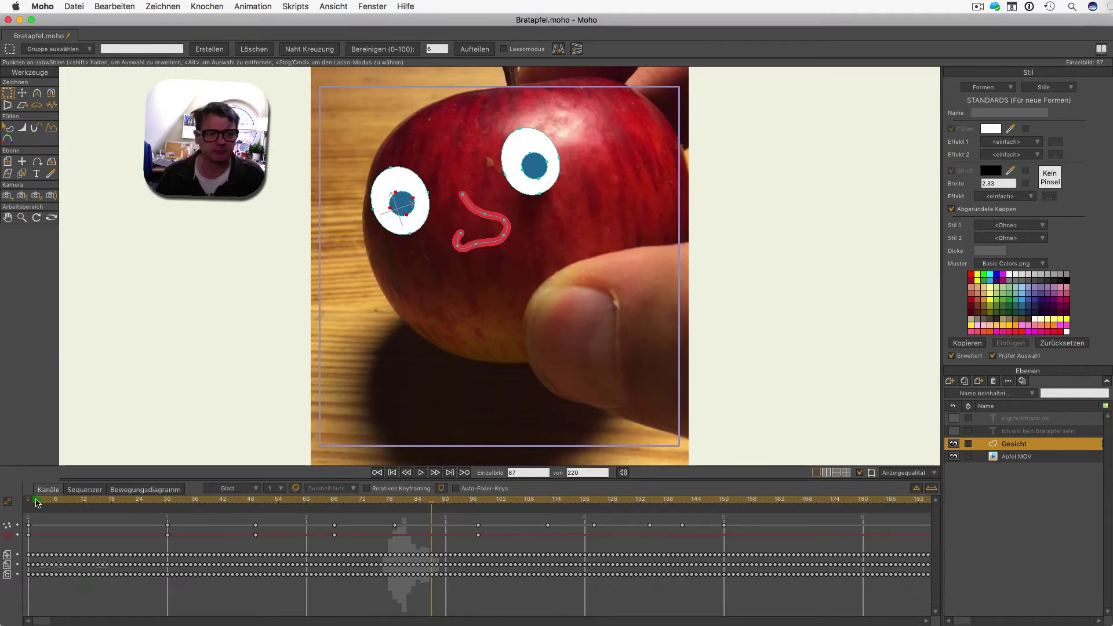
pyautogui.press('super+Left')
pyautogui.press('super+Left')
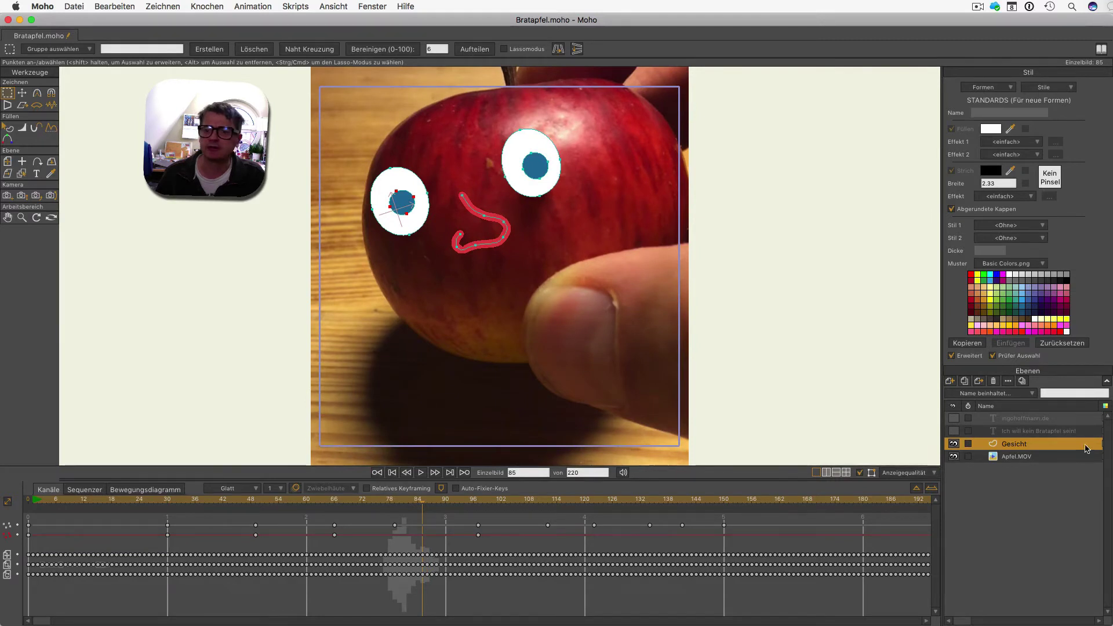
pyautogui.moveTo(427, 503); pyautogui.dragTo(297, 502)
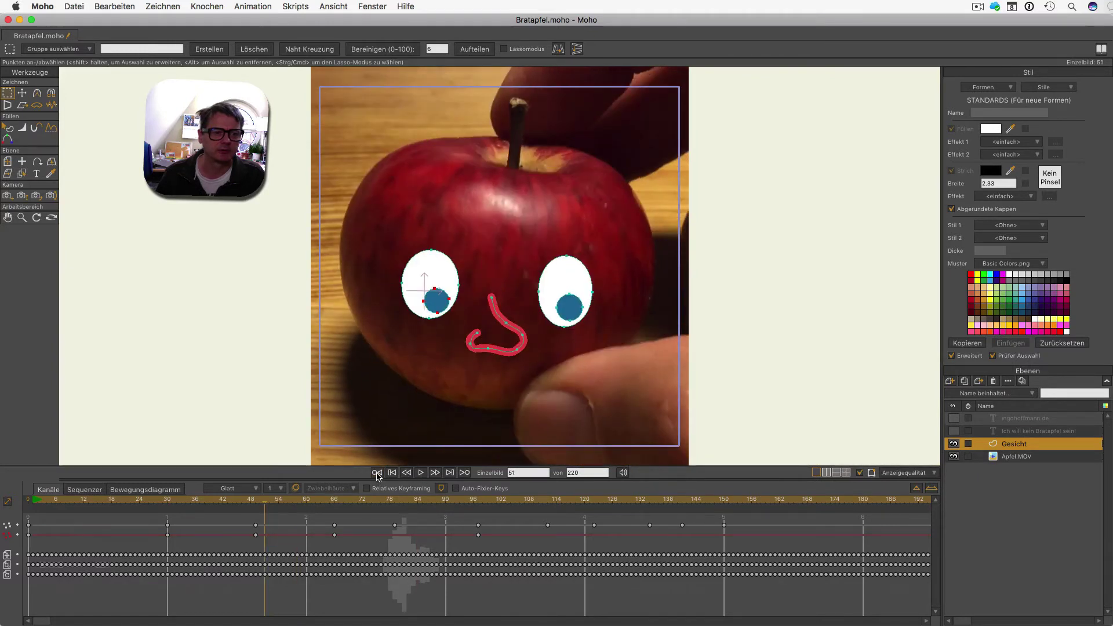
pyautogui.click(377, 473)
pyautogui.click(377, 473)
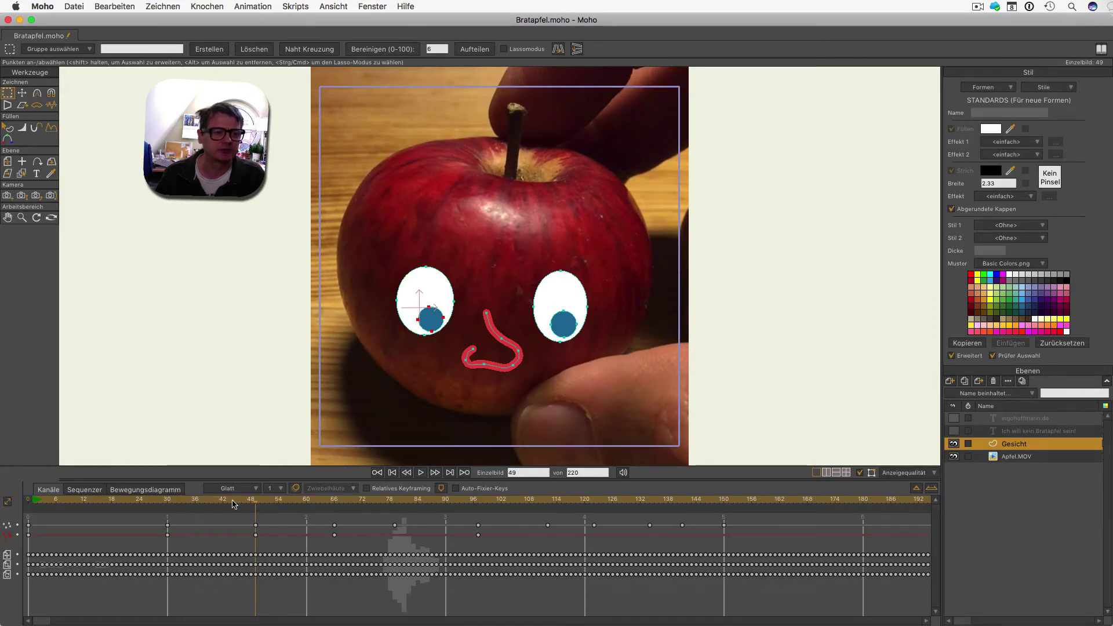
pyautogui.click(139, 504)
pyautogui.moveTo(64, 508); pyautogui.dragTo(23, 510)
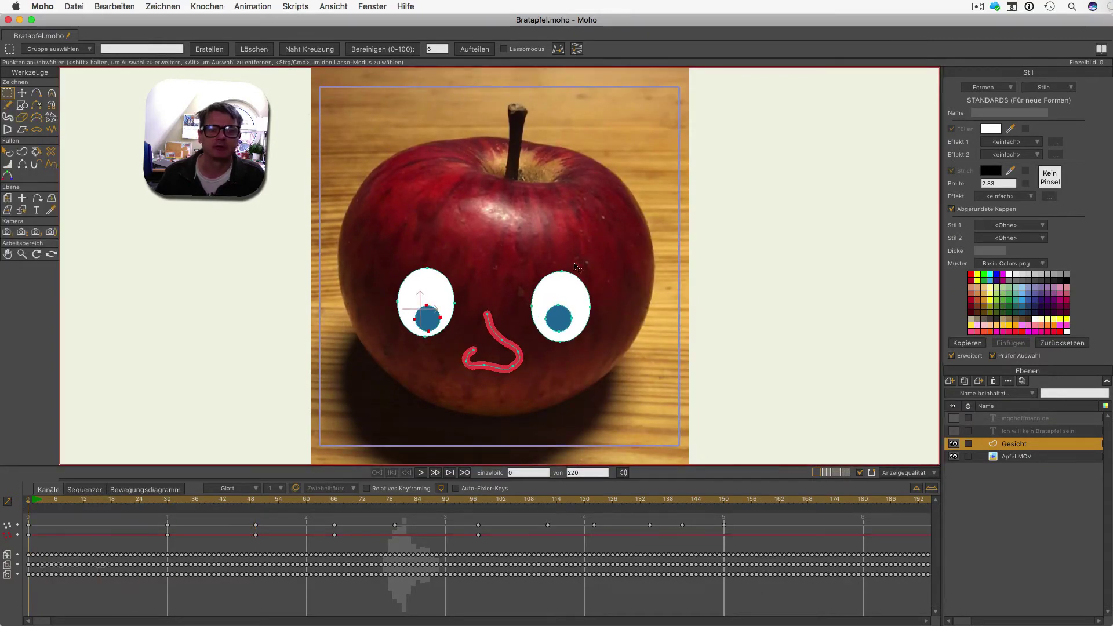
# Hide and reshow the Gesicht layer, and select Apfel.MOV to compare the eyes with the tracking points.
pyautogui.click(953, 444)
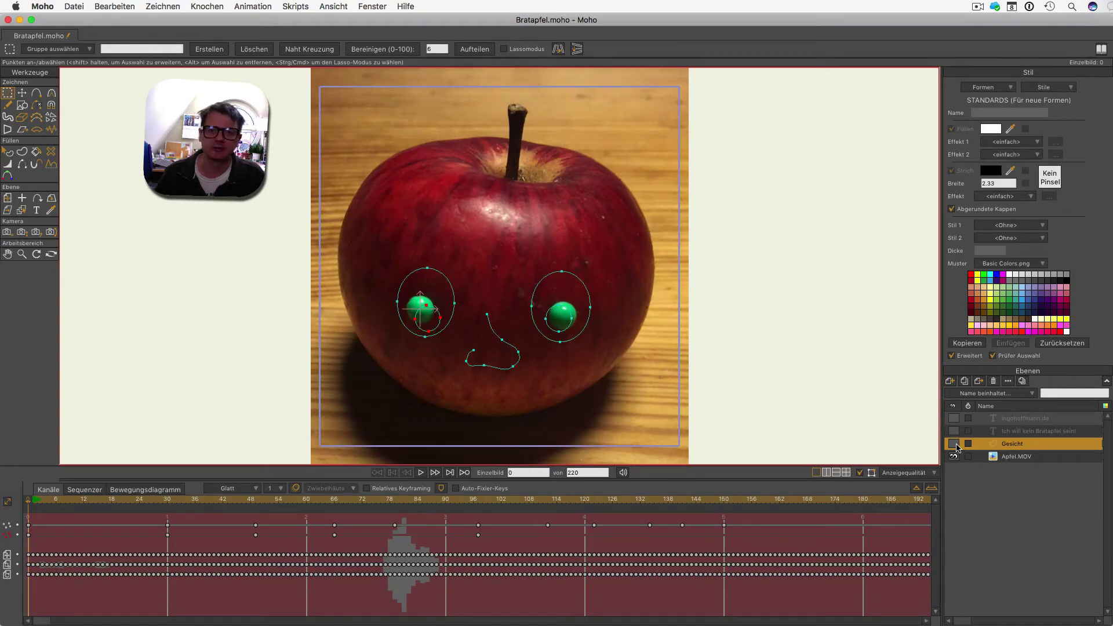
pyautogui.click(954, 444)
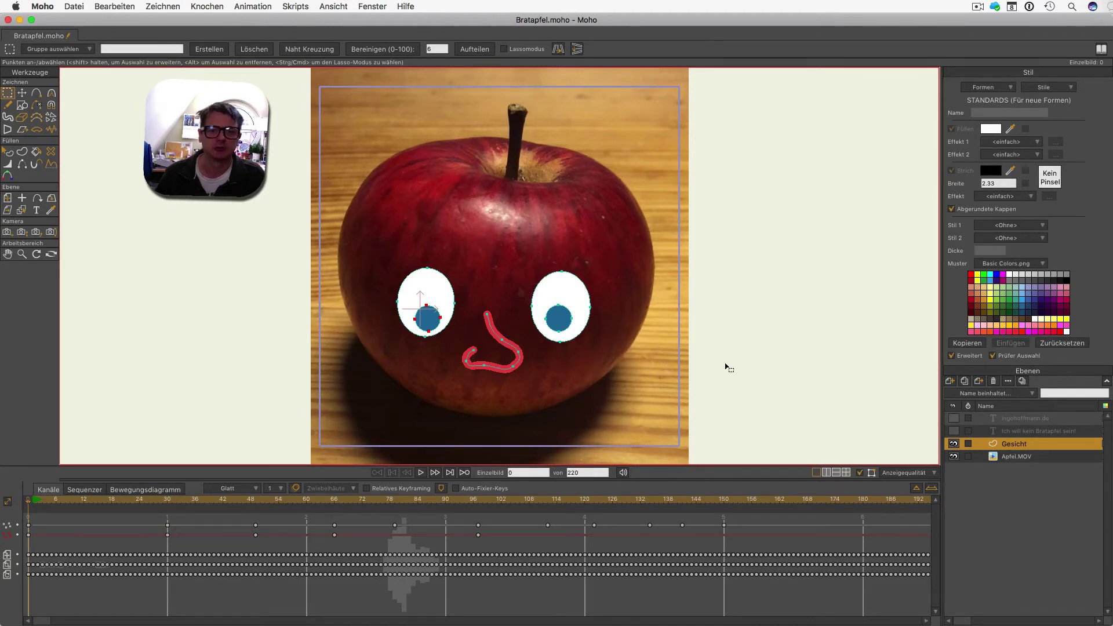
pyautogui.click(1017, 457)
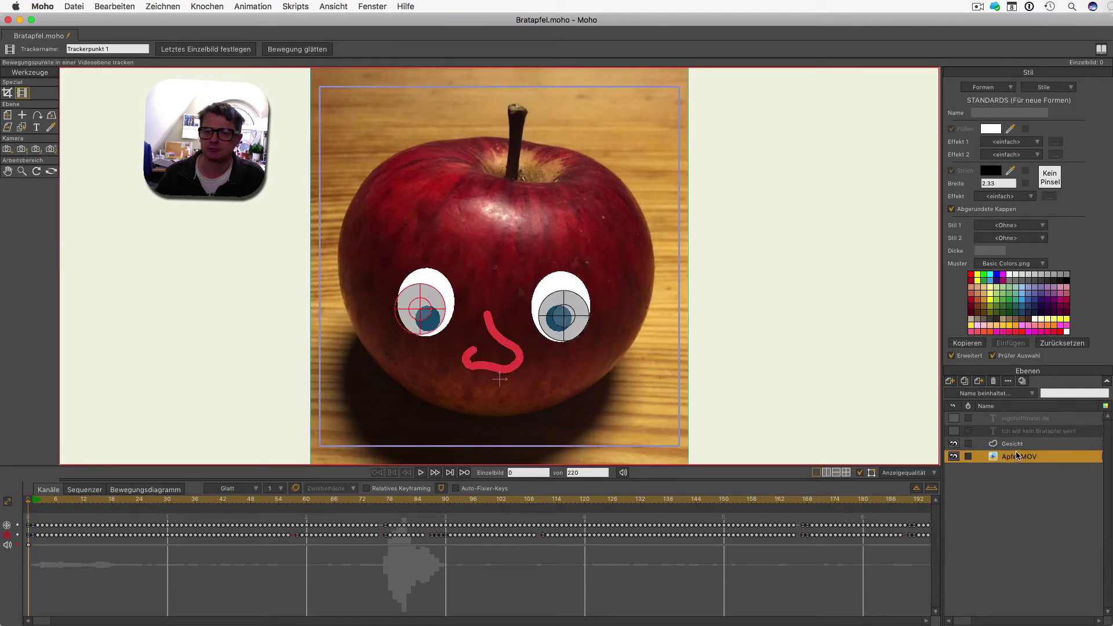
# Open the video motion tracking settings for the Gesicht layer, choose Trackerpunkt 2 as the secondary tracking point, and cancel.
pyautogui.click(1016, 445)
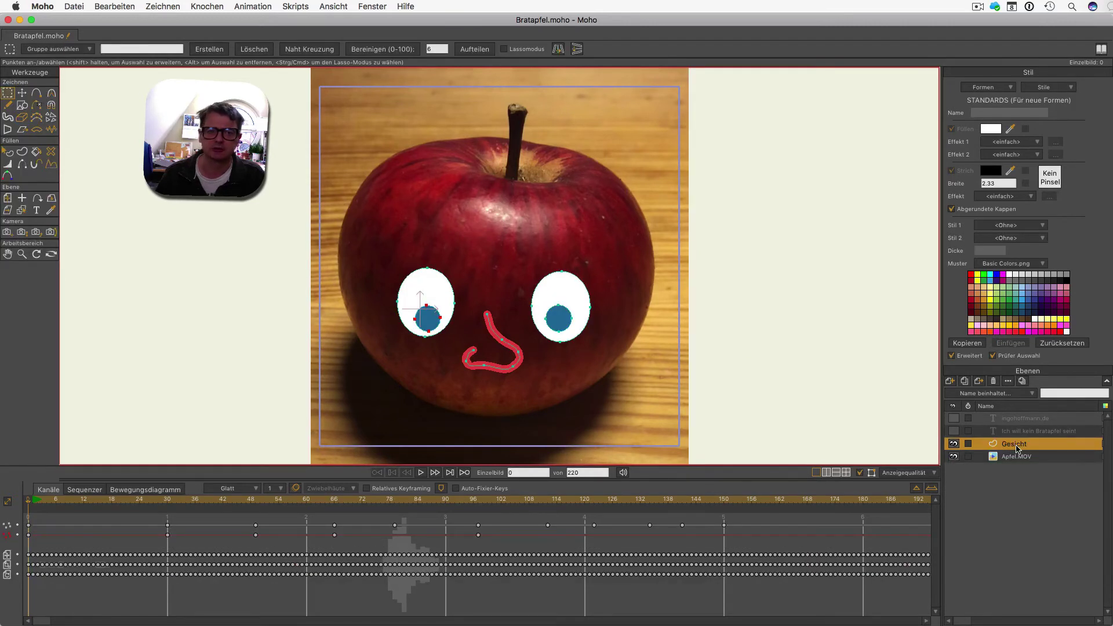
pyautogui.click(261, 6)
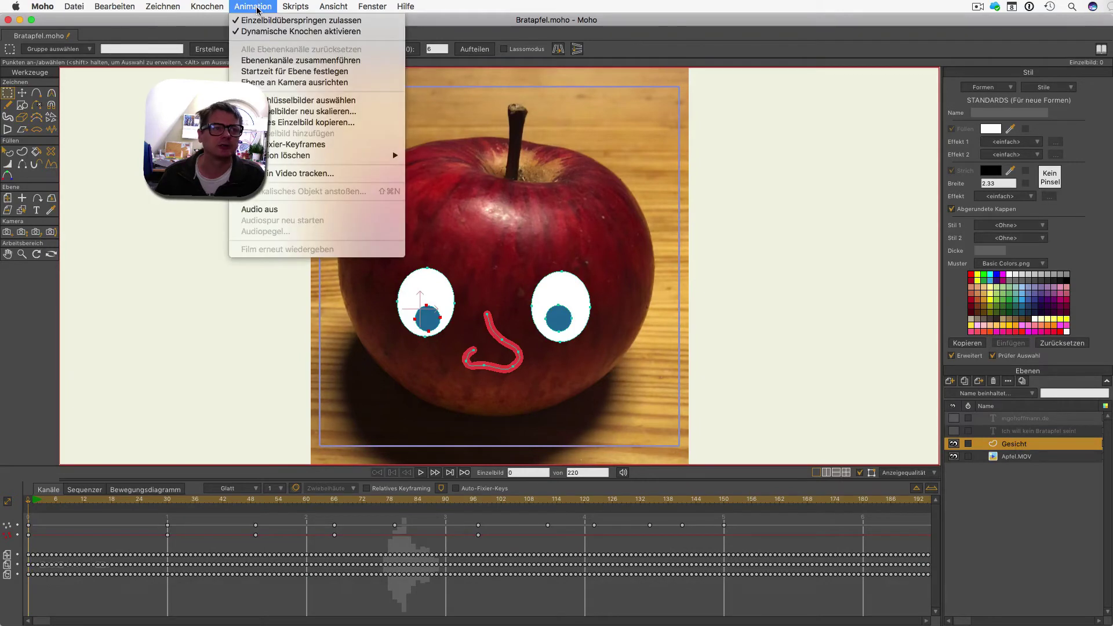
pyautogui.click(299, 173)
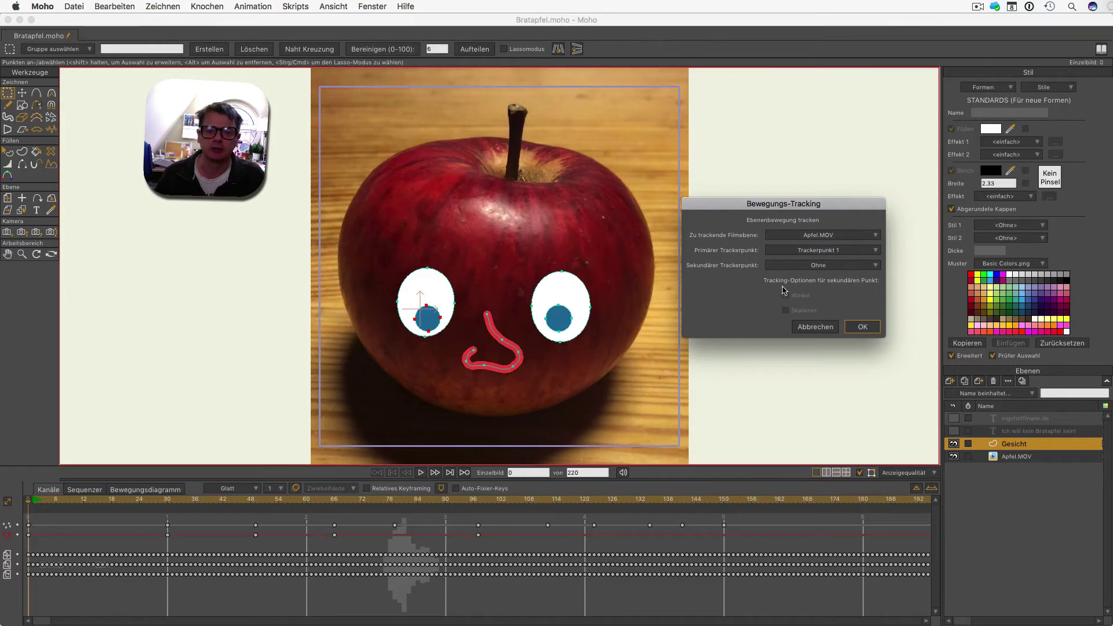
pyautogui.click(793, 271)
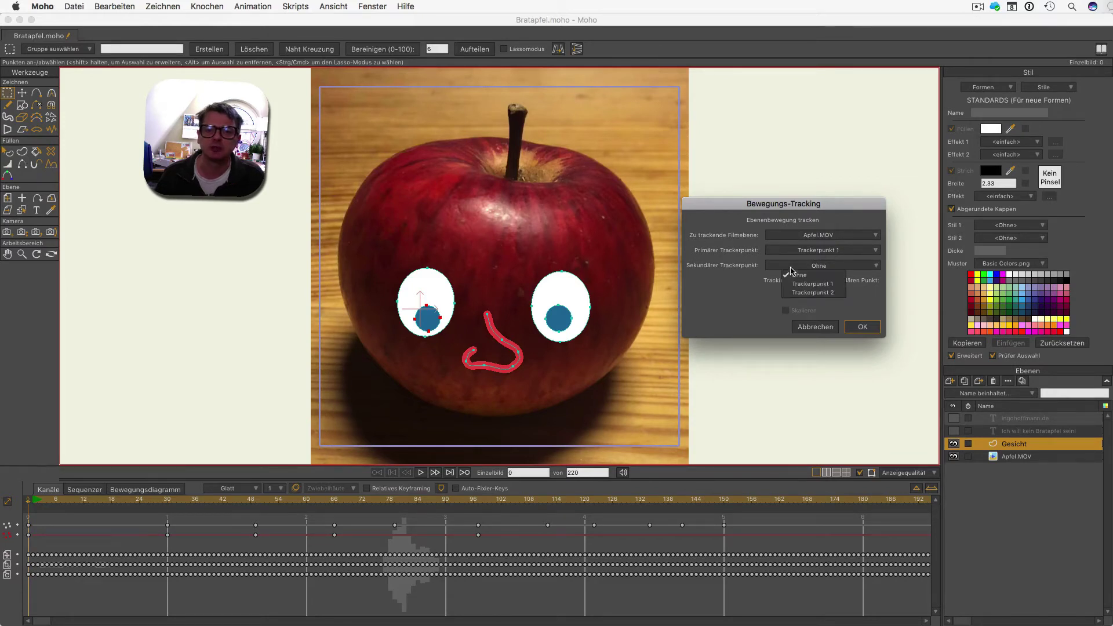
pyautogui.click(802, 295)
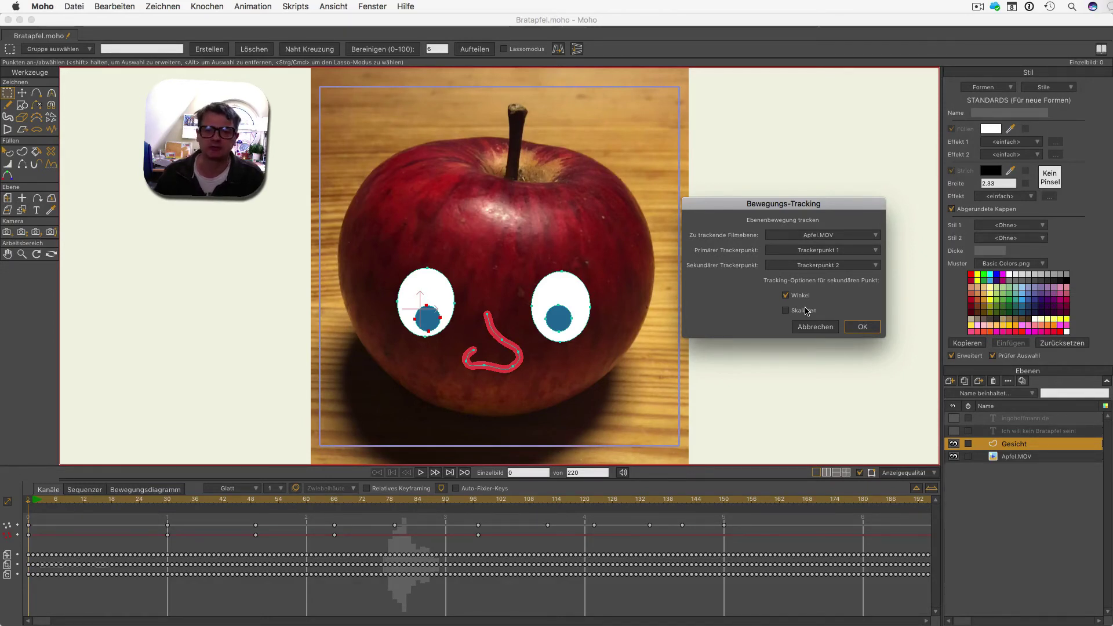
pyautogui.click(815, 327)
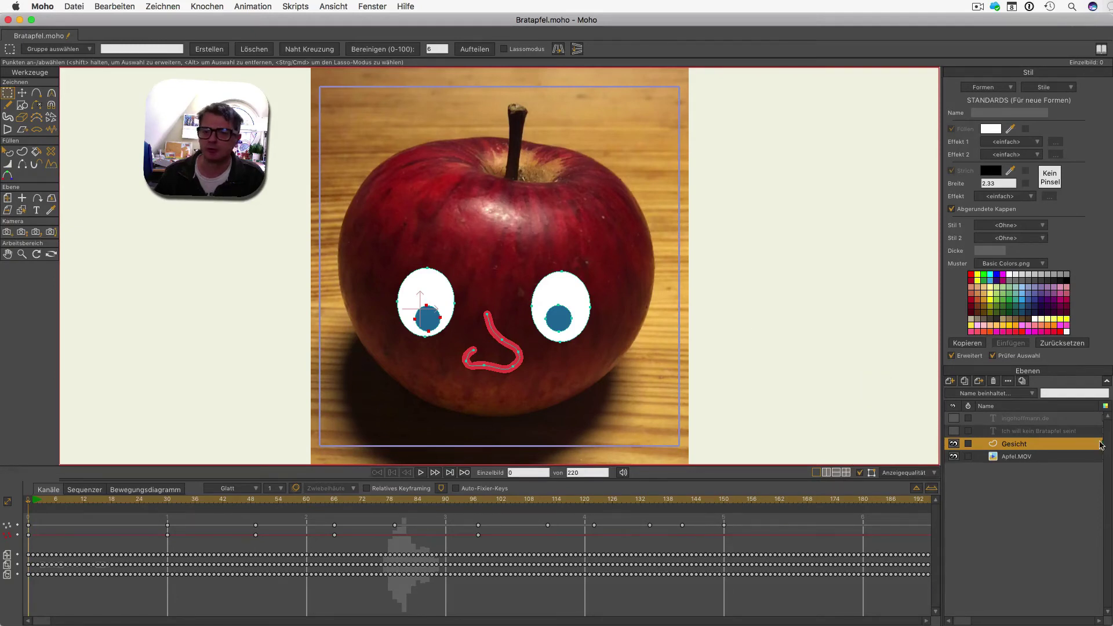
# Select the Apfel.MOV layer, show the text layer "Ich will kein Bratapfel sein!", and go to frame 20.
pyautogui.click(1031, 460)
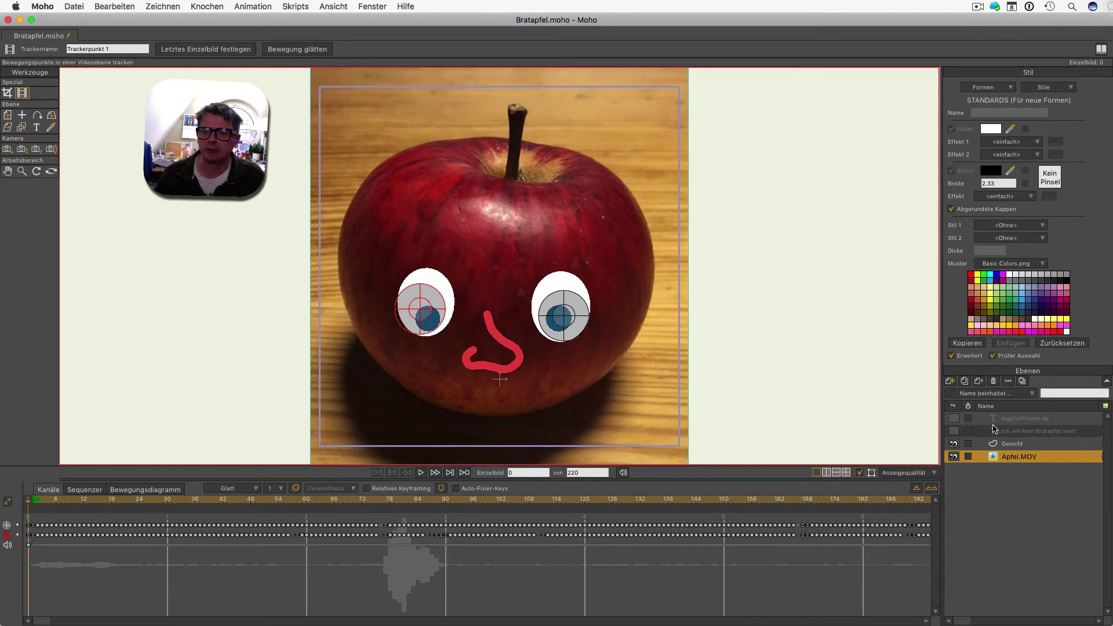
pyautogui.click(954, 432)
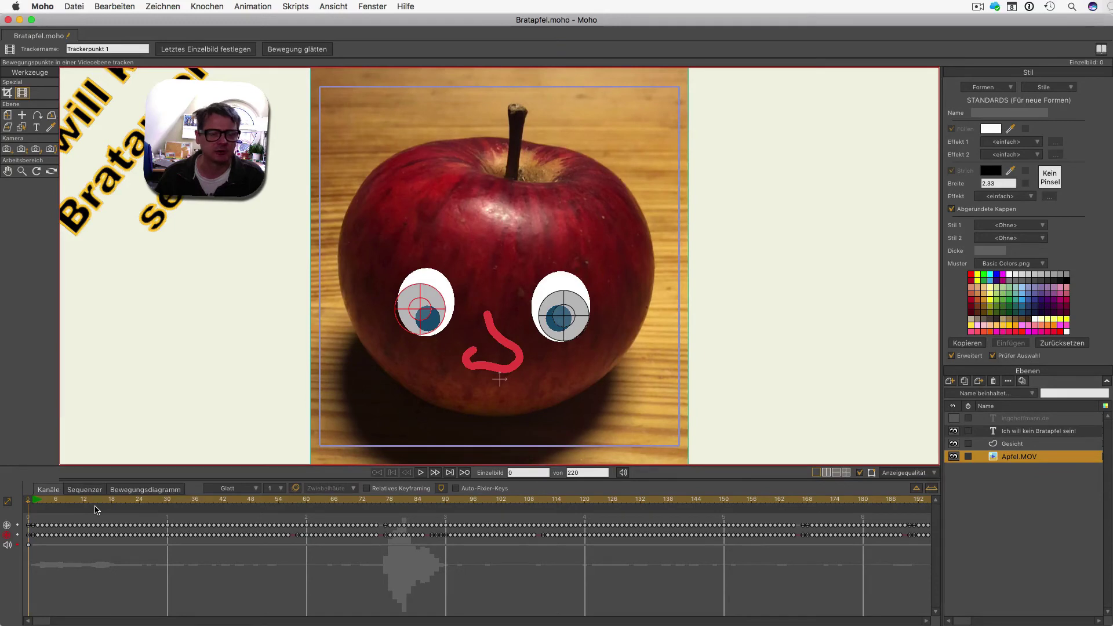
pyautogui.click(120, 501)
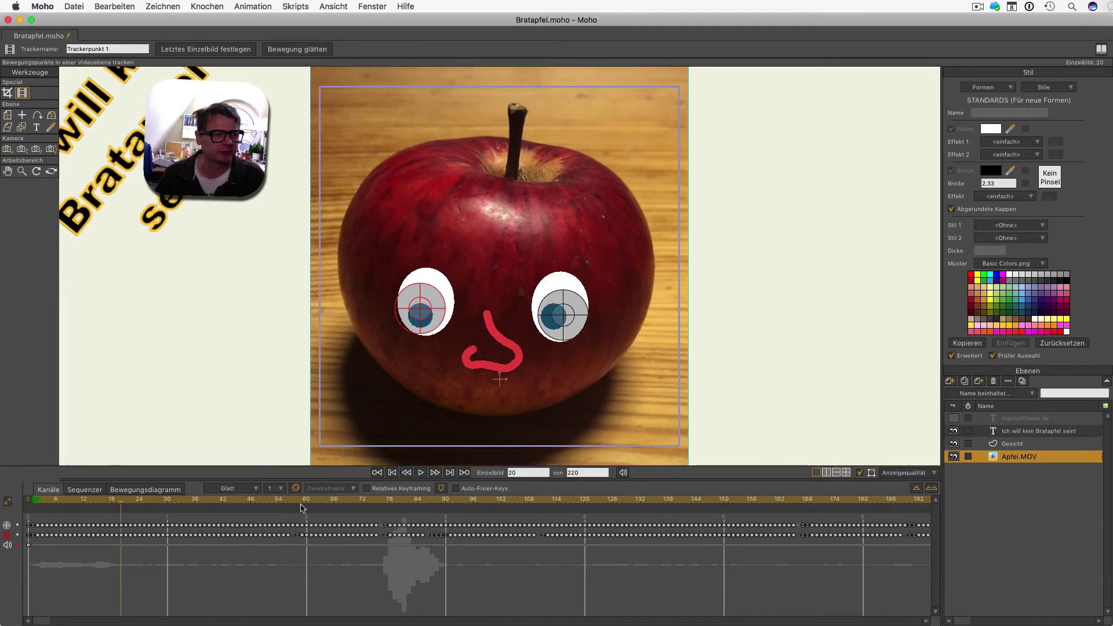
# Select the text layer "Ich will kein Bratapfel sein!" and scrub through its keyframes to frame 74 to check the text's movement and rotation.
pyautogui.click(1030, 433)
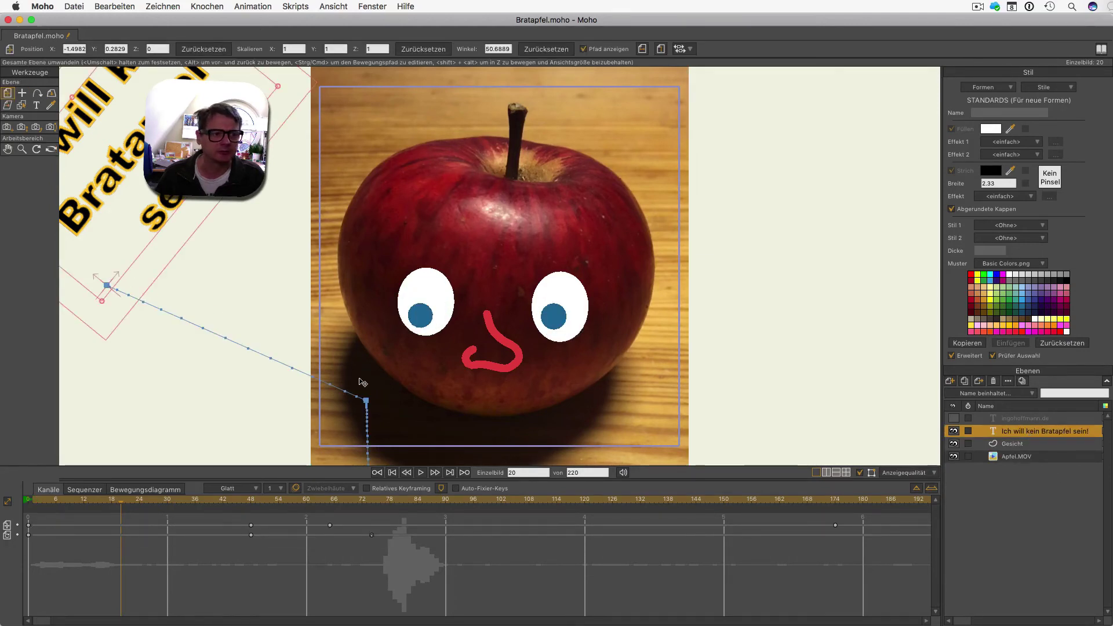
pyautogui.click(237, 502)
pyautogui.moveTo(246, 505); pyautogui.dragTo(271, 503)
pyautogui.click(357, 521)
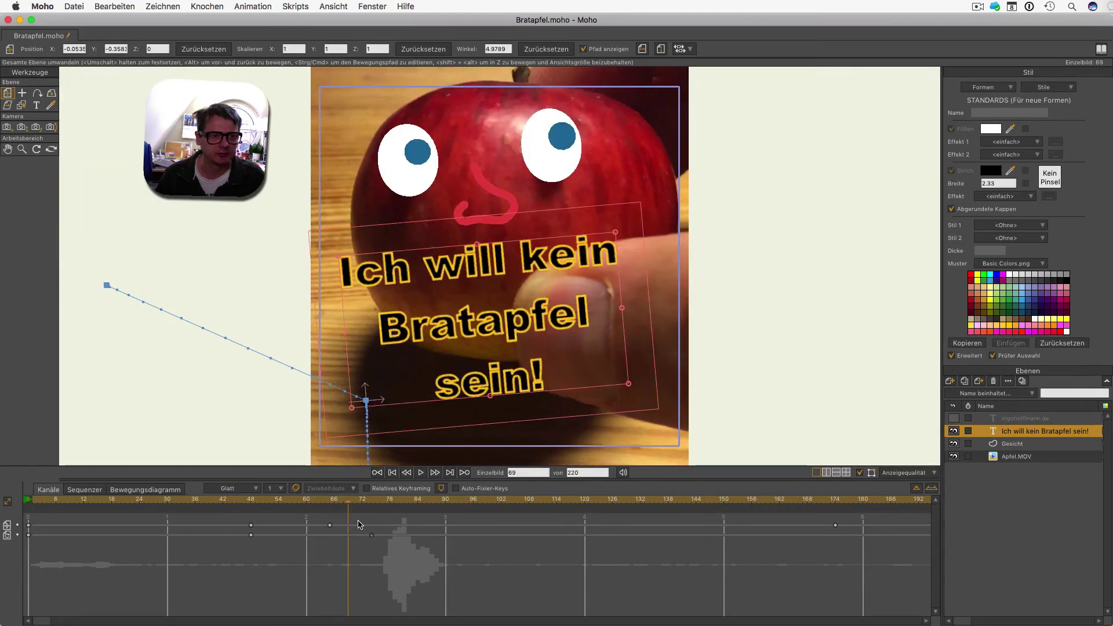
pyautogui.click(376, 532)
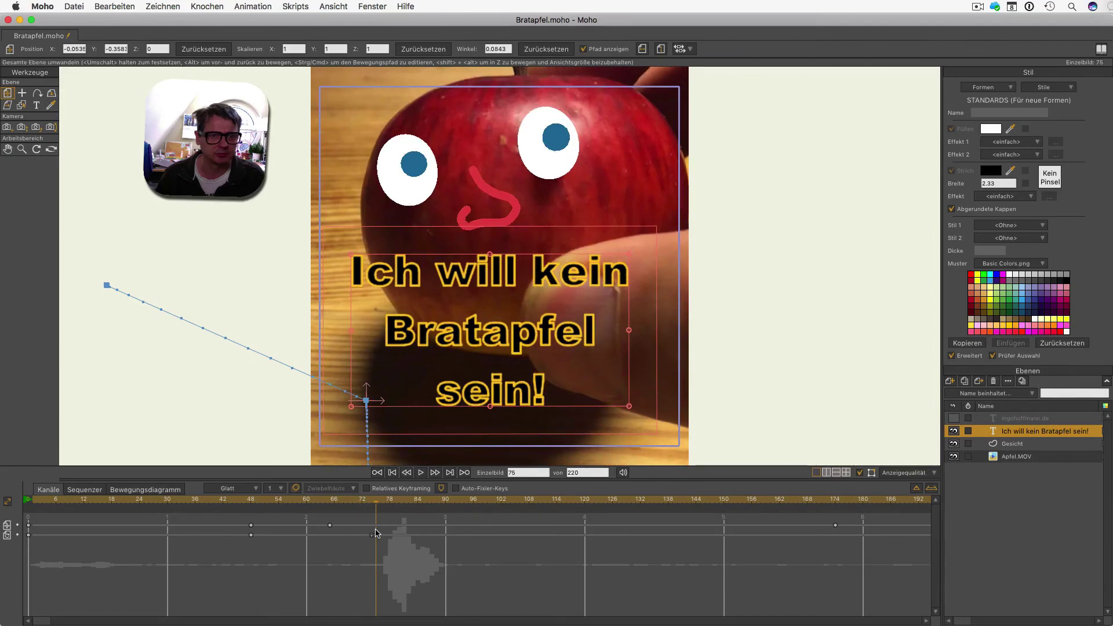
pyautogui.click(372, 530)
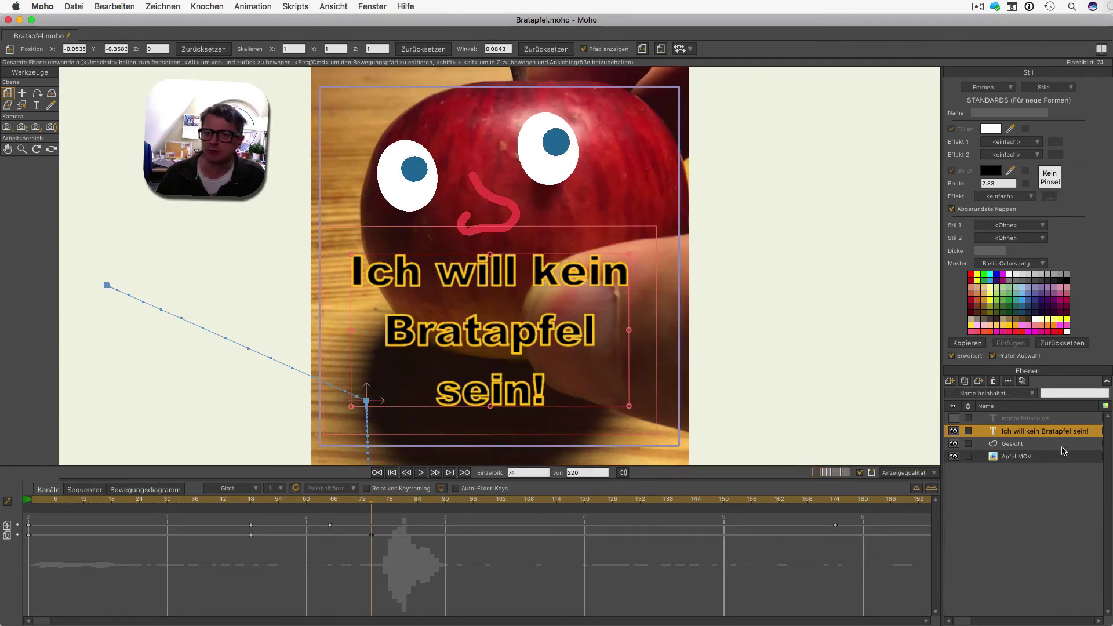
# Select the Gesicht layer and scrub from frame 18 to frame 64 to check how the face follows the apple.
pyautogui.click(1021, 445)
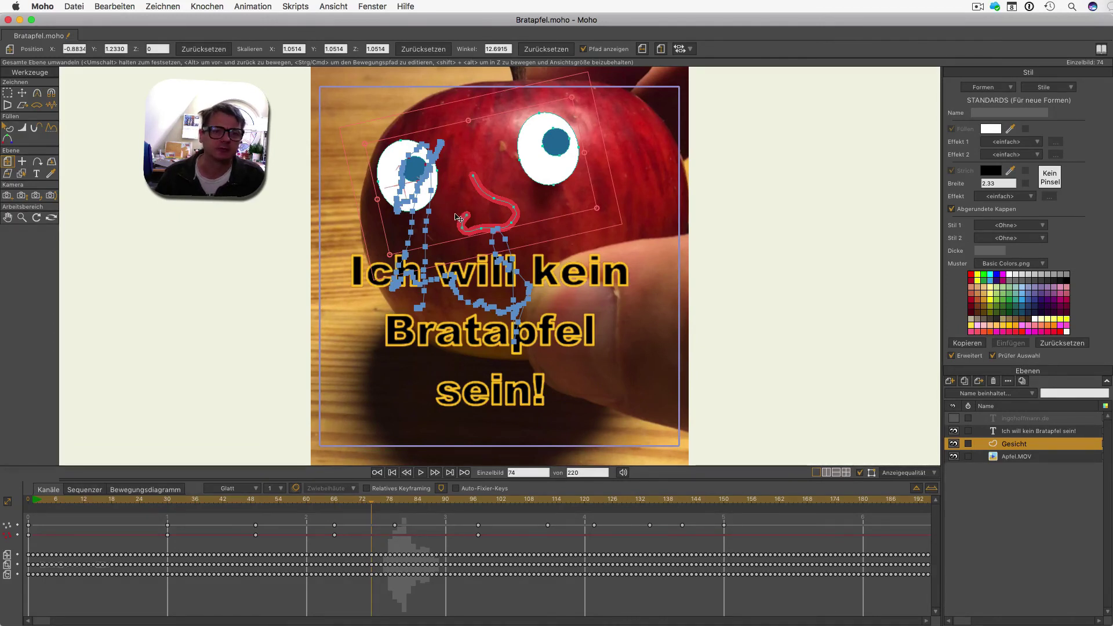
pyautogui.click(112, 503)
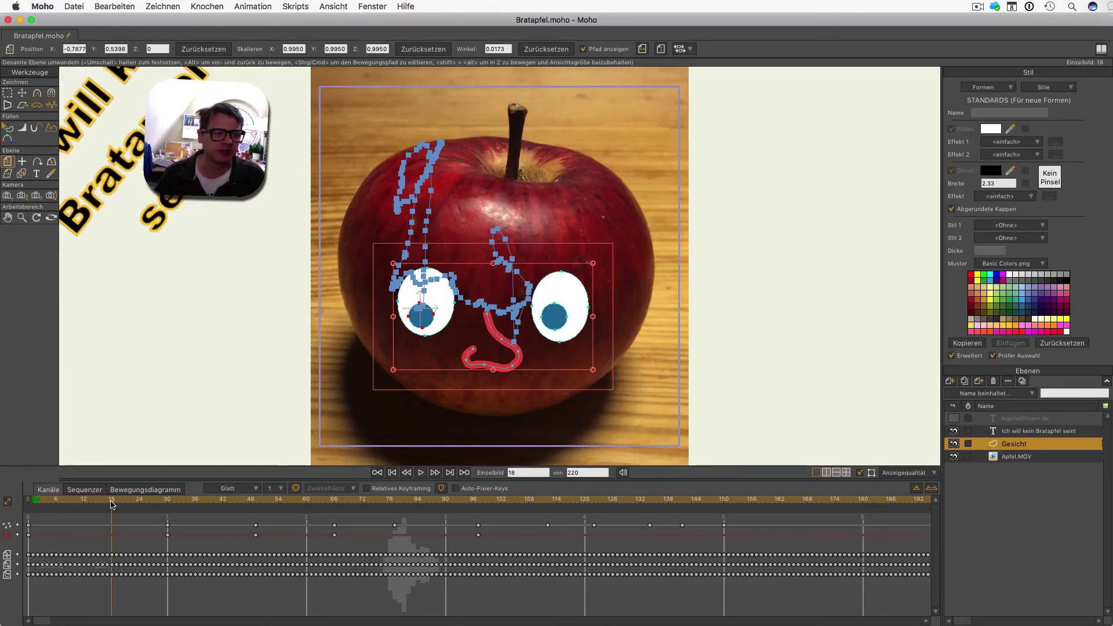
pyautogui.moveTo(112, 504); pyautogui.dragTo(324, 519)
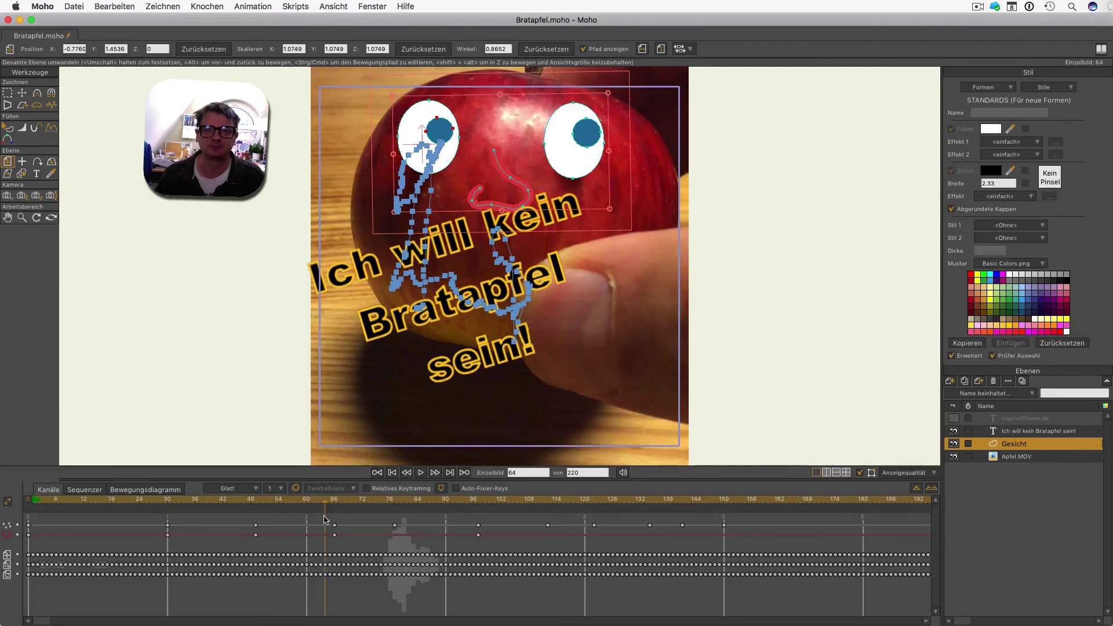
pyautogui.click(978, 6)
pyautogui.click(1004, 35)
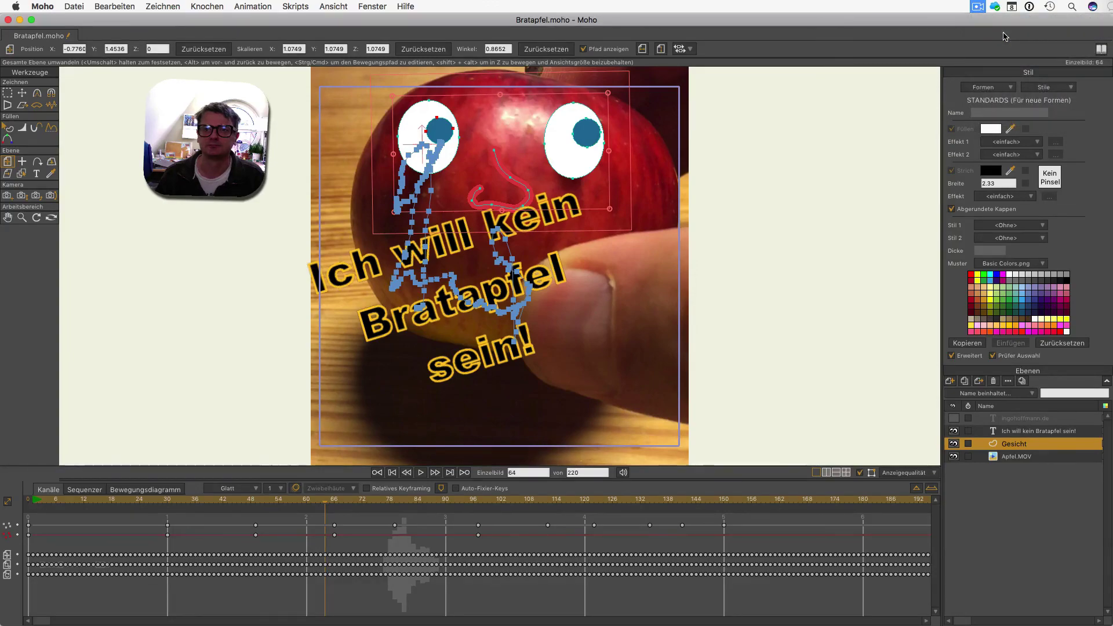